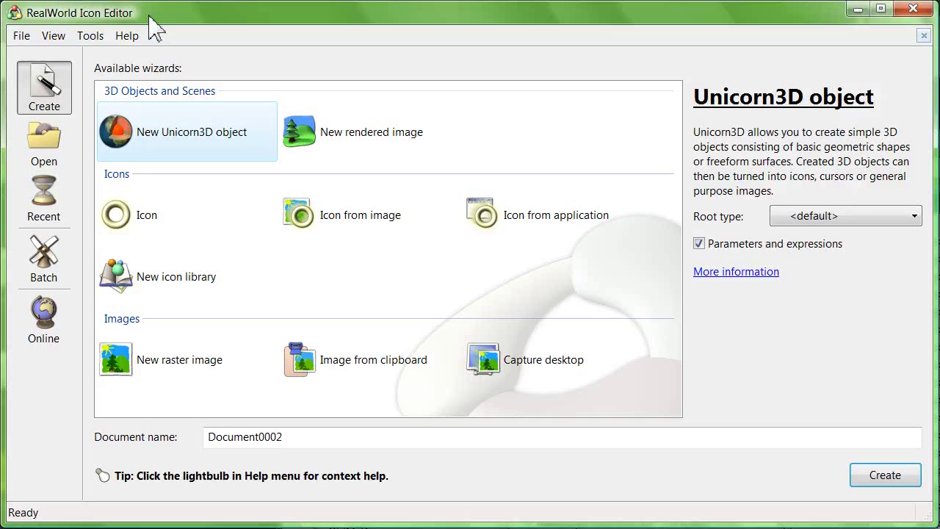
- Create a new Unicorn3D object document (Document0002) from the Create wizard
double_click(154, 138)
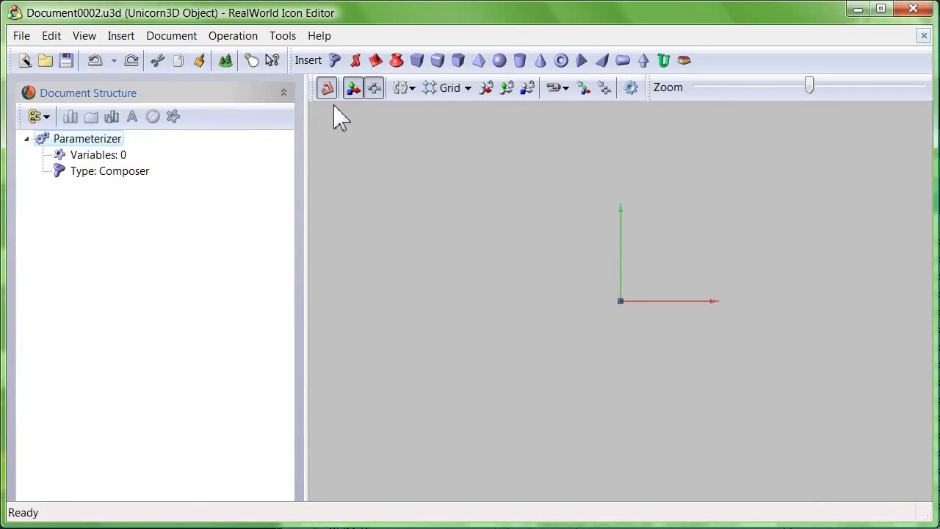
- Insert a lathed NURBS cylinder and expand its profile curve properties
left_click(397, 62)
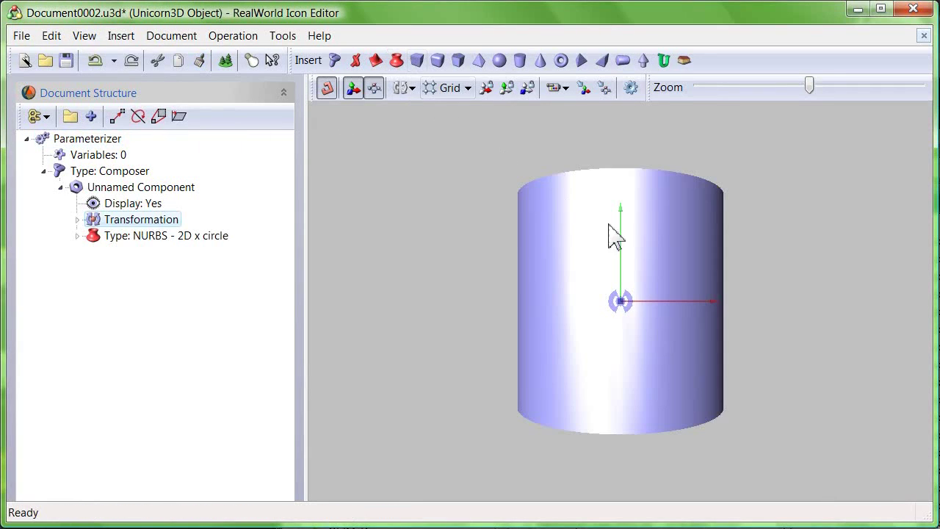
left_click(637, 247)
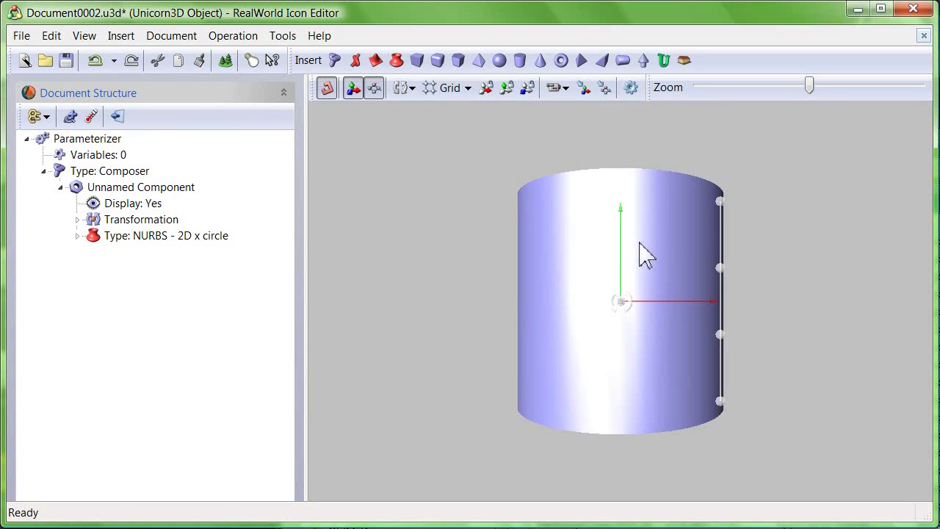
left_click(722, 267)
- Set the profile curve's degree to 1 (linear), leaving a two-point control polygon
left_click(178, 266)
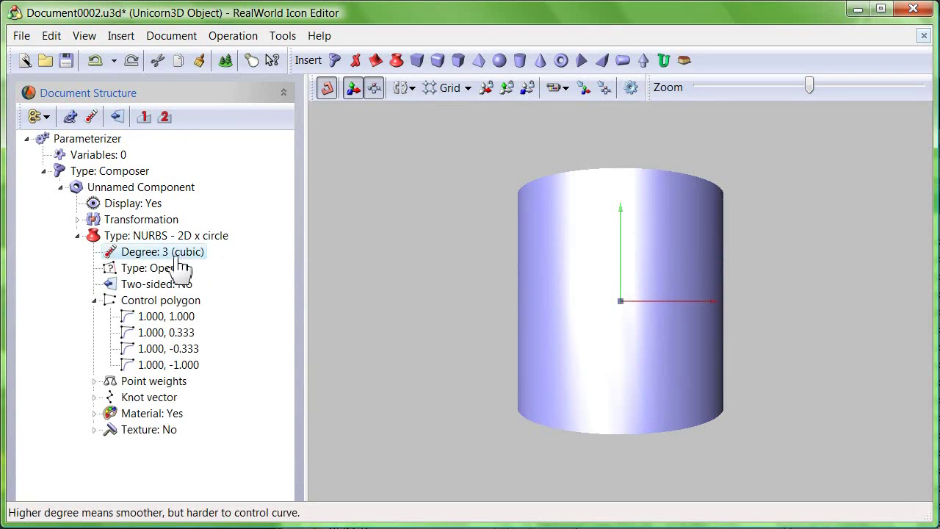
right_click(182, 269)
mouse_move(217, 270)
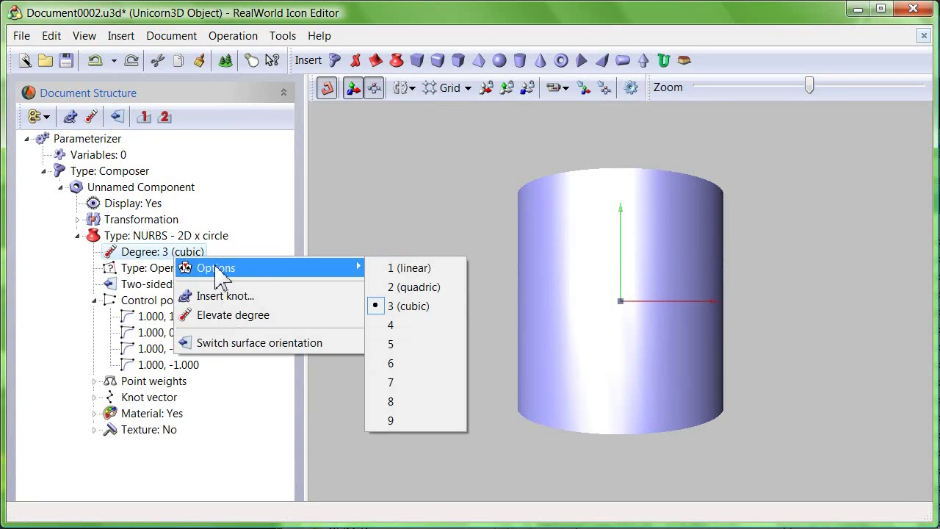
left_click(405, 269)
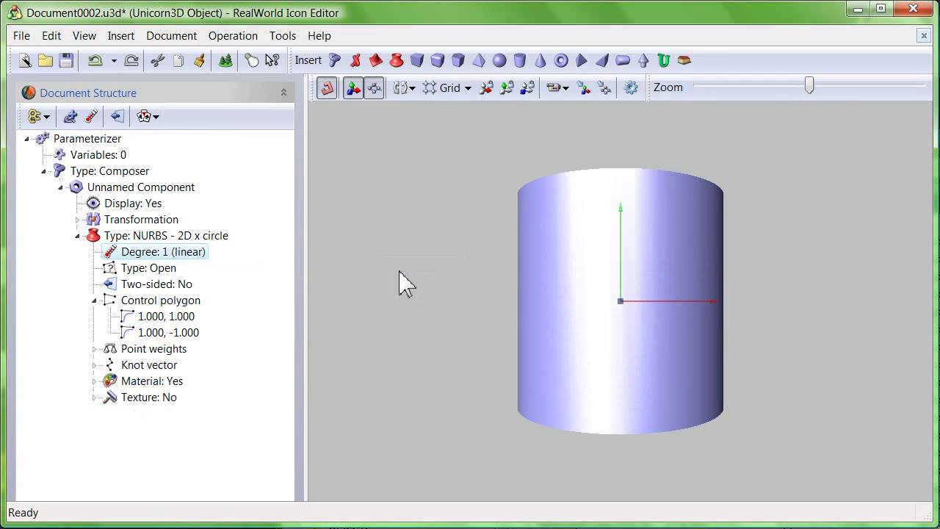
left_click(609, 302)
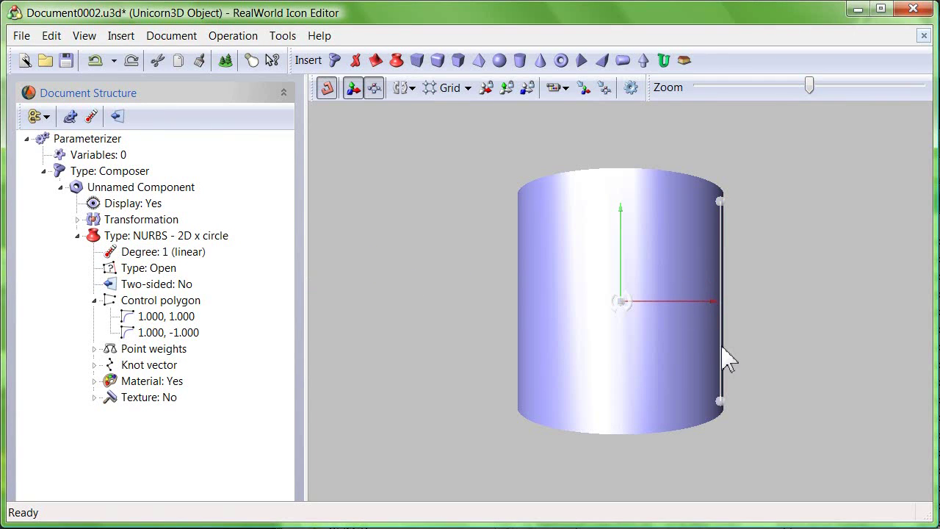
- Insert a knot at position 0.500 from point 1.000, 1.000, adding a control point at 1.000, 0.000
left_click(158, 323)
right_click(157, 318)
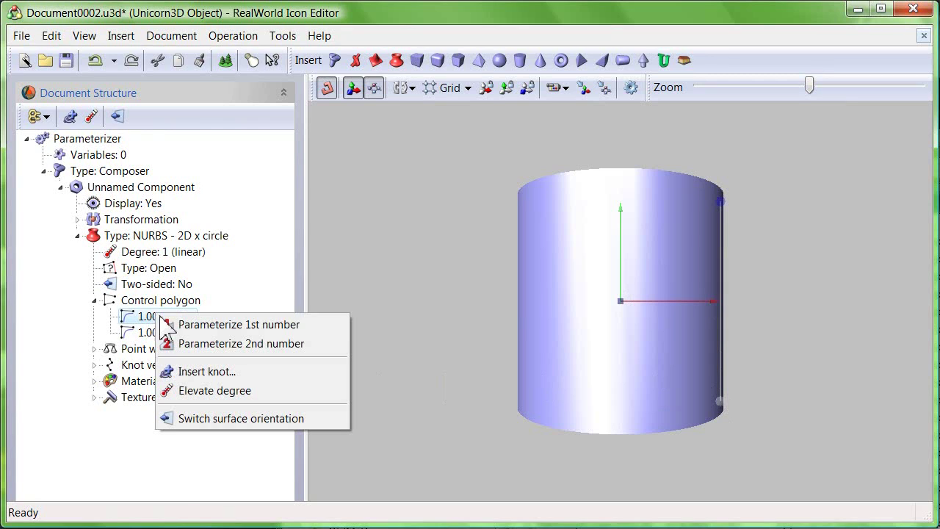
left_click(221, 375)
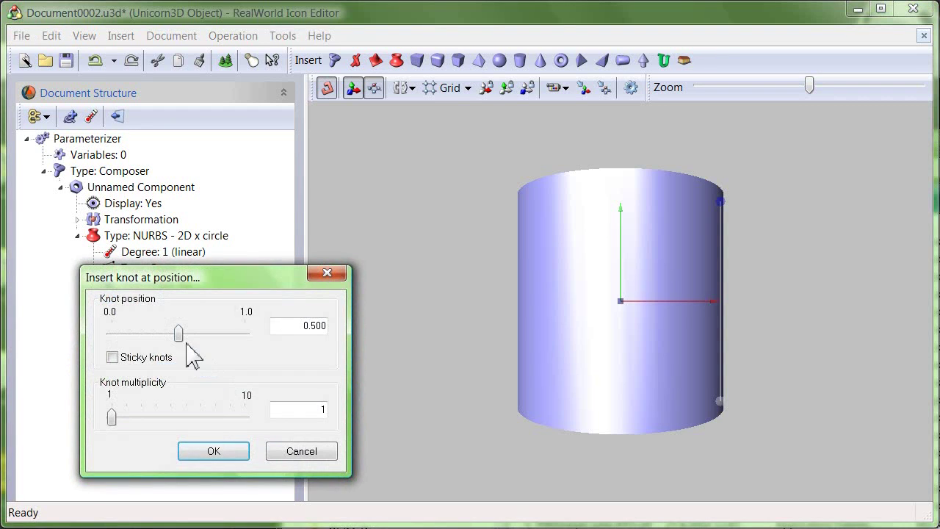
left_click(220, 454)
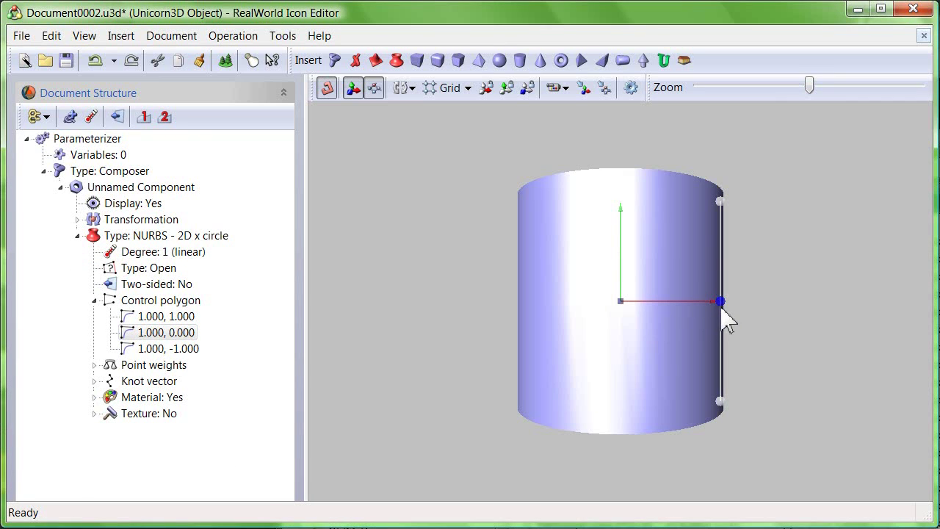
- Drag the profile points into a tapered cup: middle to 0.750, -1.000, top widened to 1.250, 1.000
left_click_drag(721, 312, 716, 276)
left_click_drag(721, 201, 753, 208)
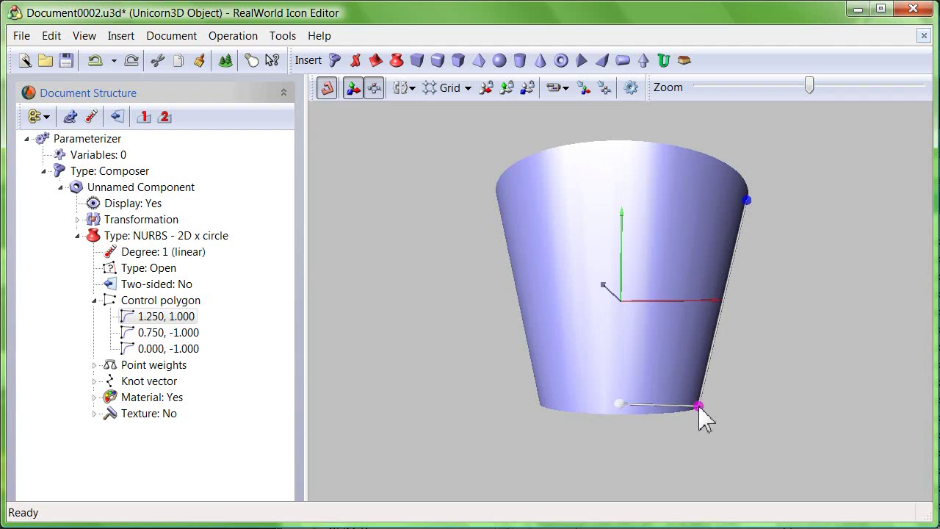
left_click_drag(701, 408, 708, 390)
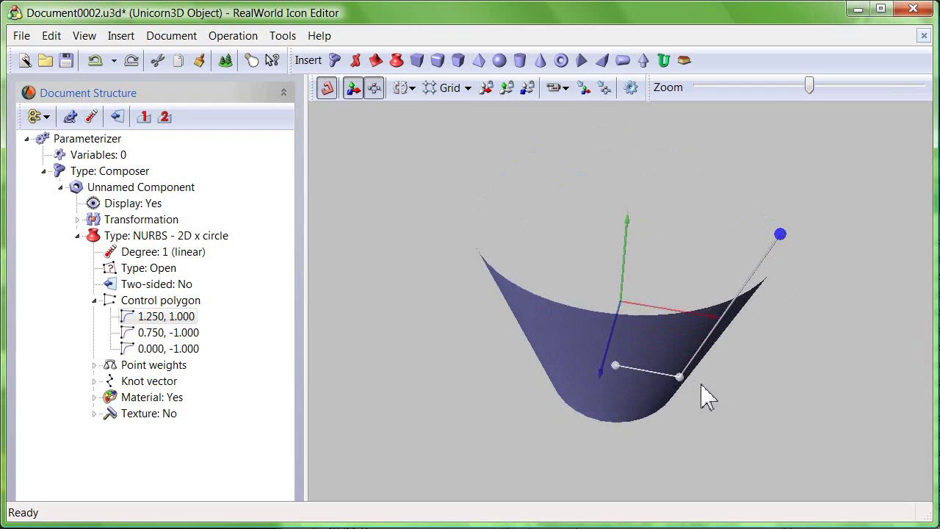
- Enable Two-sided on the cup surface and bring up the Component Material settings
left_click(152, 285)
right_click(150, 286)
left_click(176, 299)
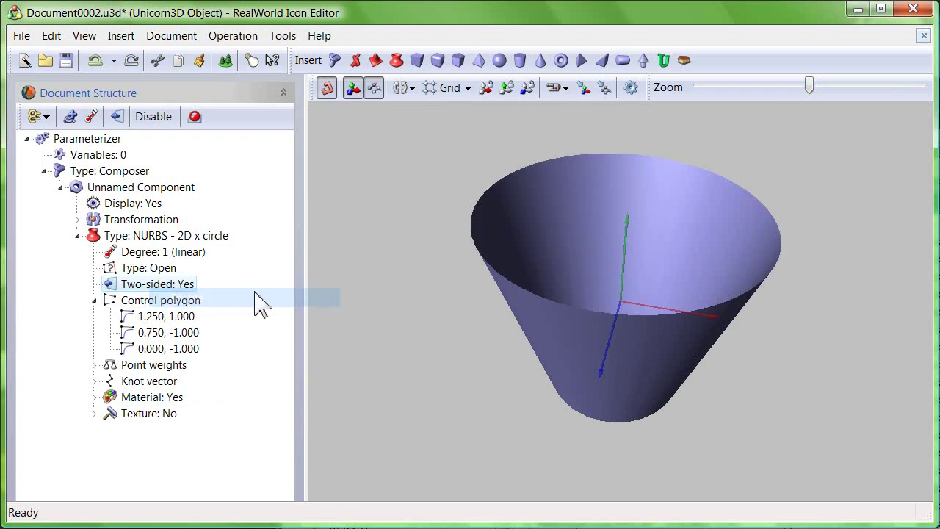
left_click_drag(651, 370, 676, 346)
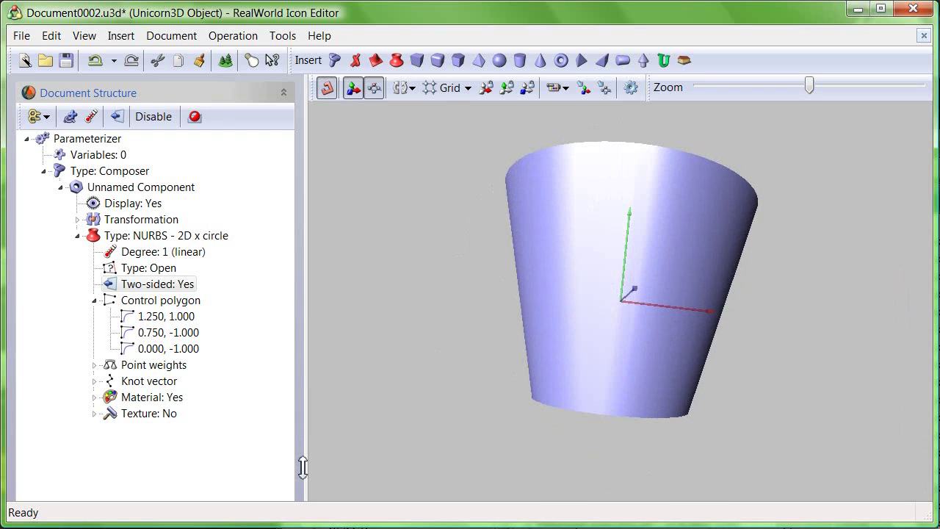
left_click_drag(301, 465, 295, 147)
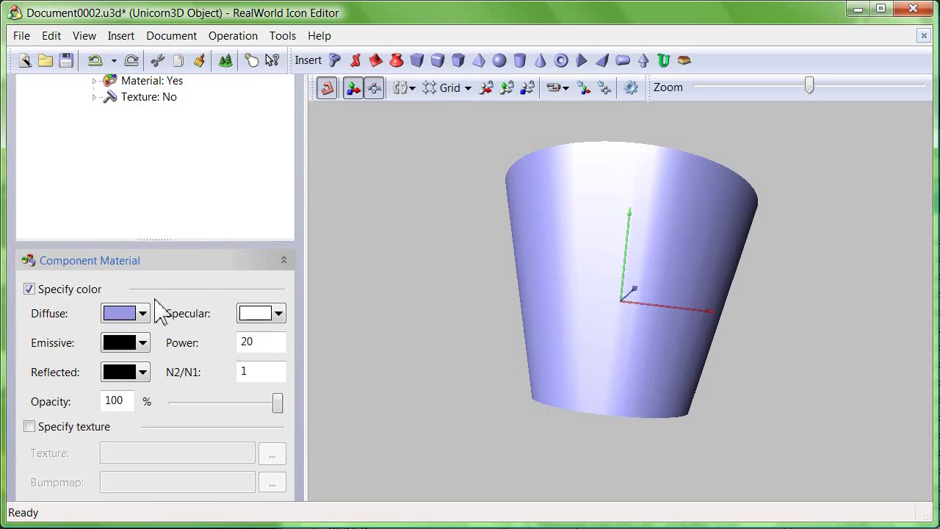
- Set the cup's diffuse colour to pale cyan and its specular colour to dark grey
left_click(142, 314)
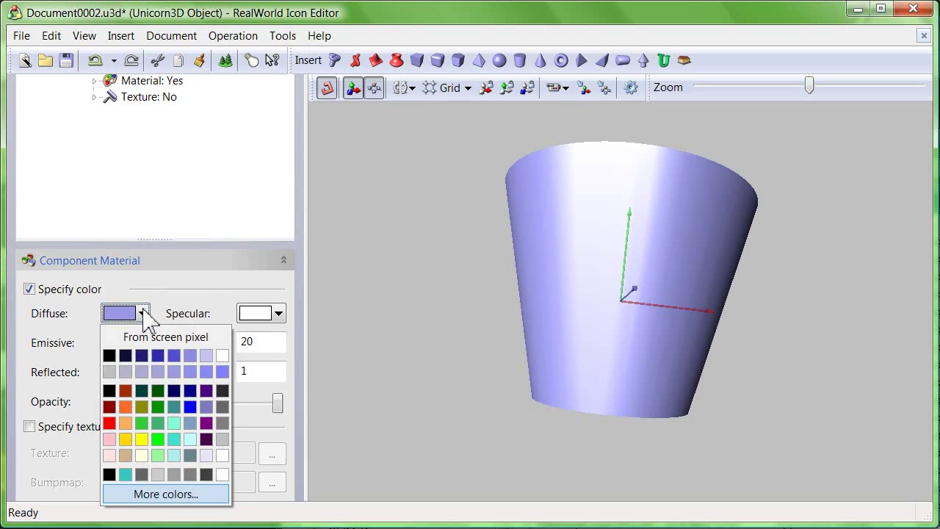
left_click(175, 455)
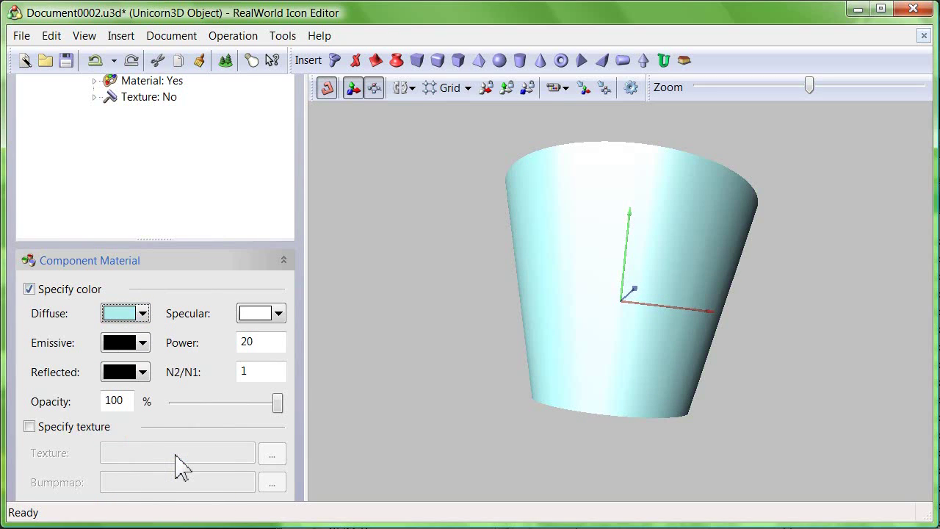
left_click(280, 313)
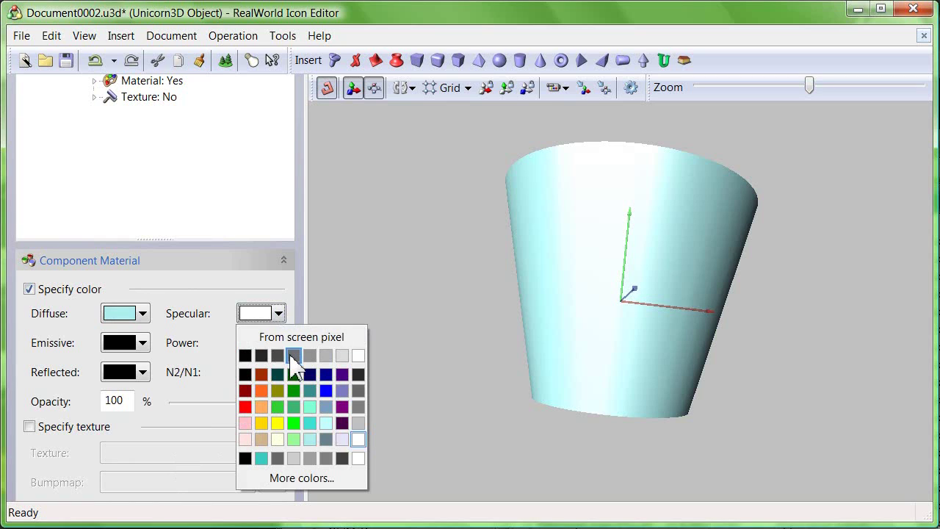
left_click(293, 357)
left_click(281, 315)
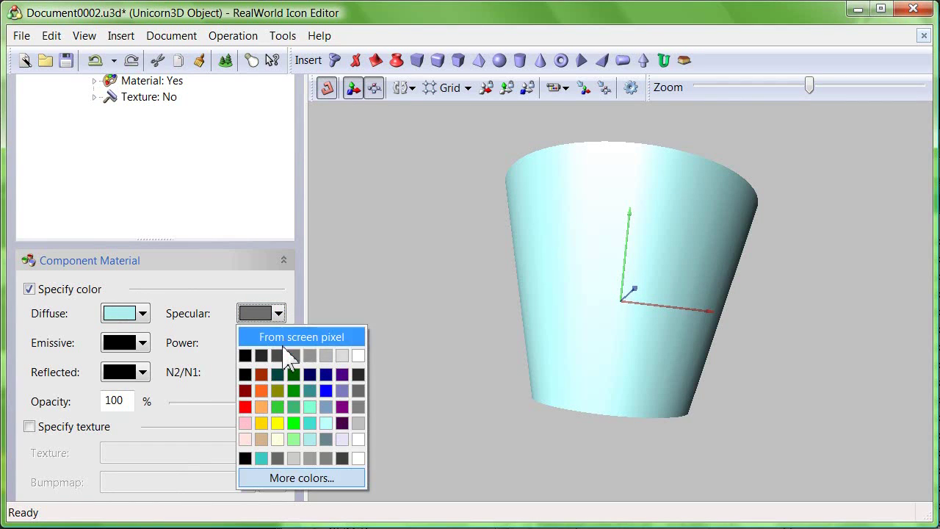
left_click(288, 357)
- Lower the cup's opacity to 59% so it looks translucent
left_click_drag(574, 316, 610, 330)
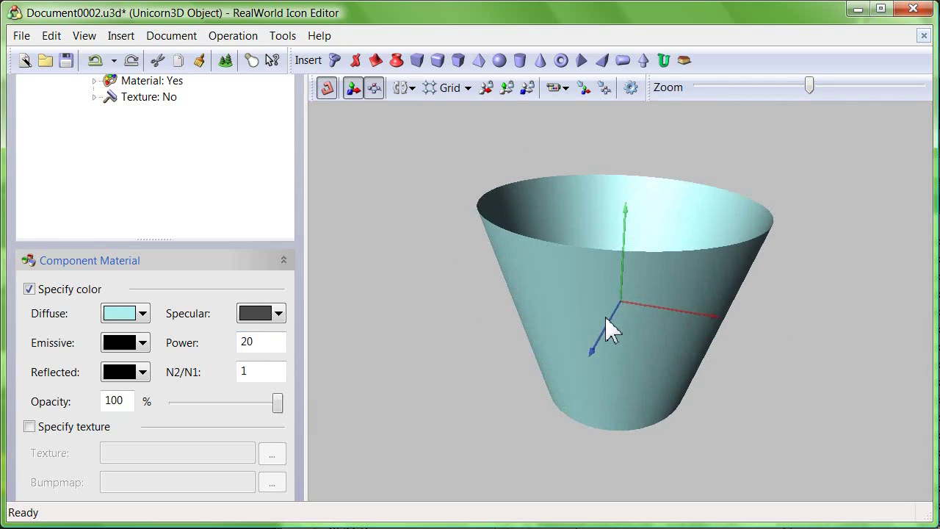
left_click_drag(273, 404, 238, 409)
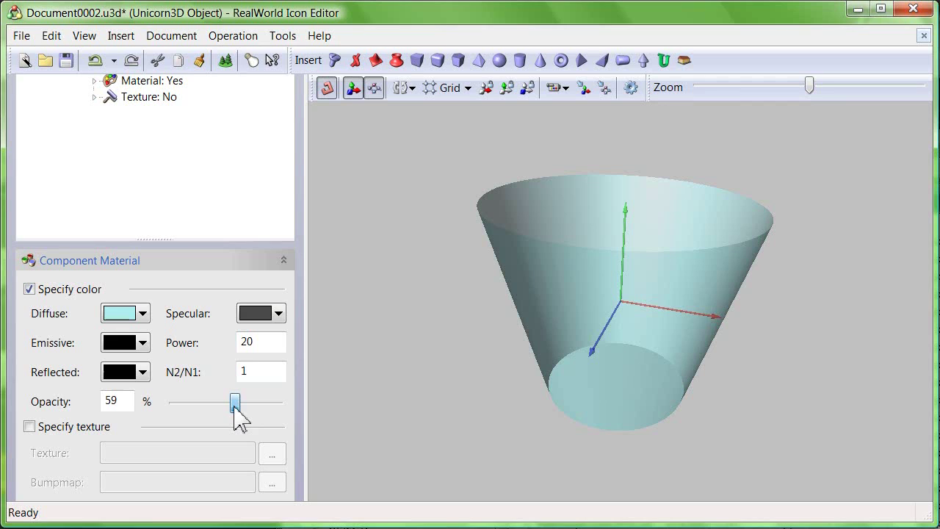
mouse_move(542, 322)
left_mouse_down()
mouse_move(552, 287)
mouse_move(546, 314)
left_mouse_up()
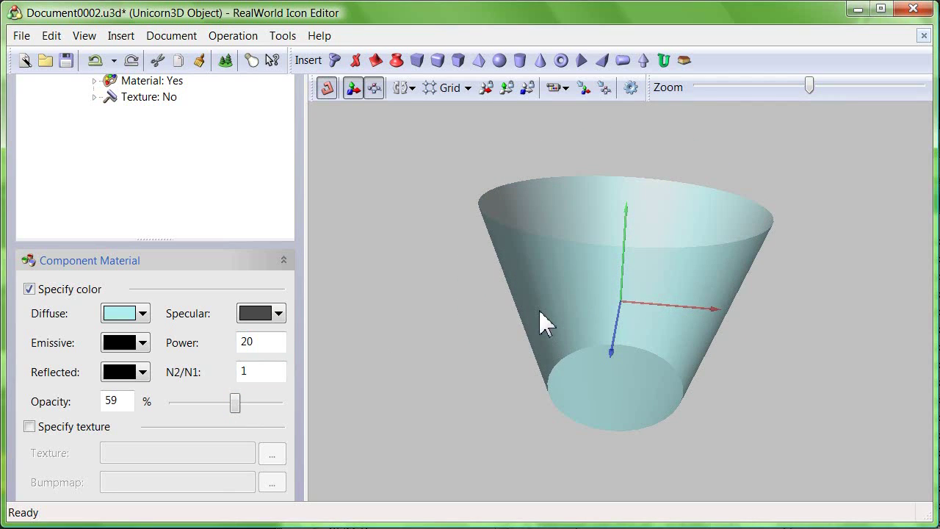
- Save the model as glass.u3d in the icons folder, overwriting the existing file
left_click(66, 62)
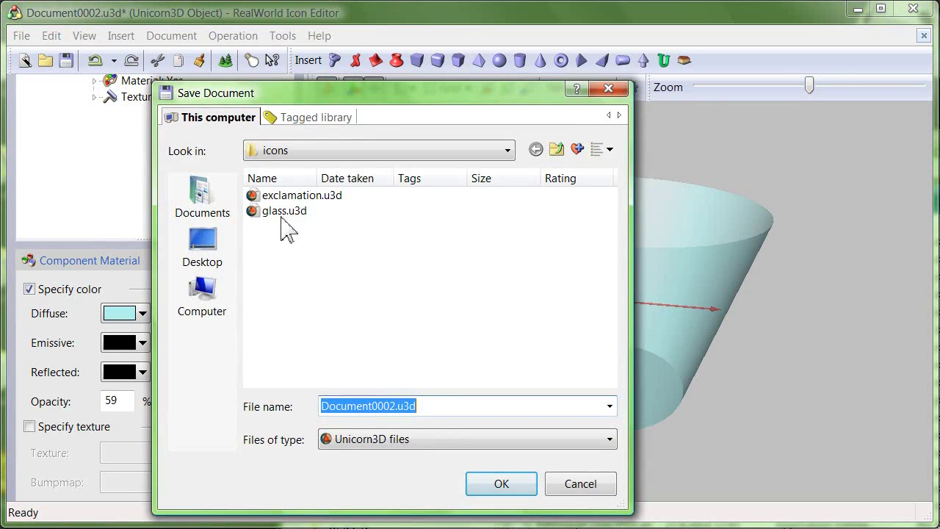
left_click(282, 215)
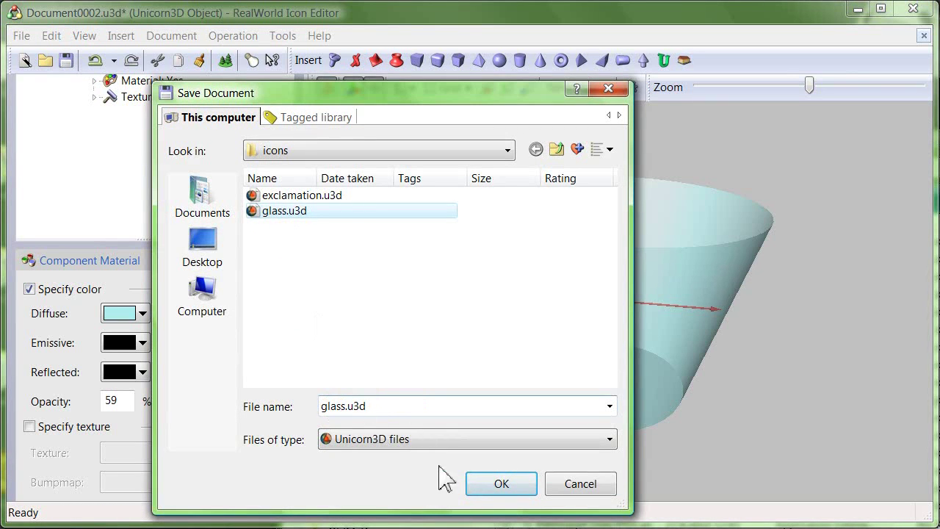
left_click(491, 486)
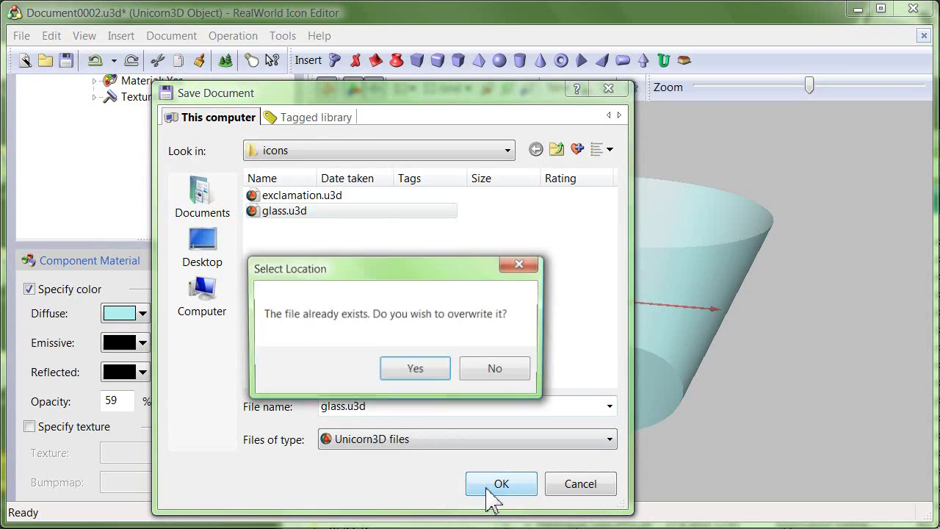
left_click(416, 370)
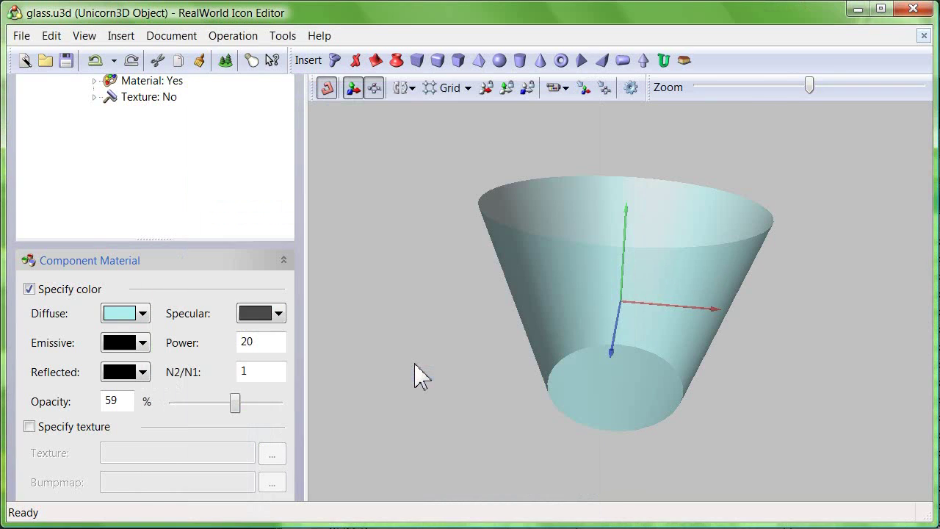
- Render the glass to an image with a repositioned light, transparent background and 1024 x 1024 size
left_click(226, 63)
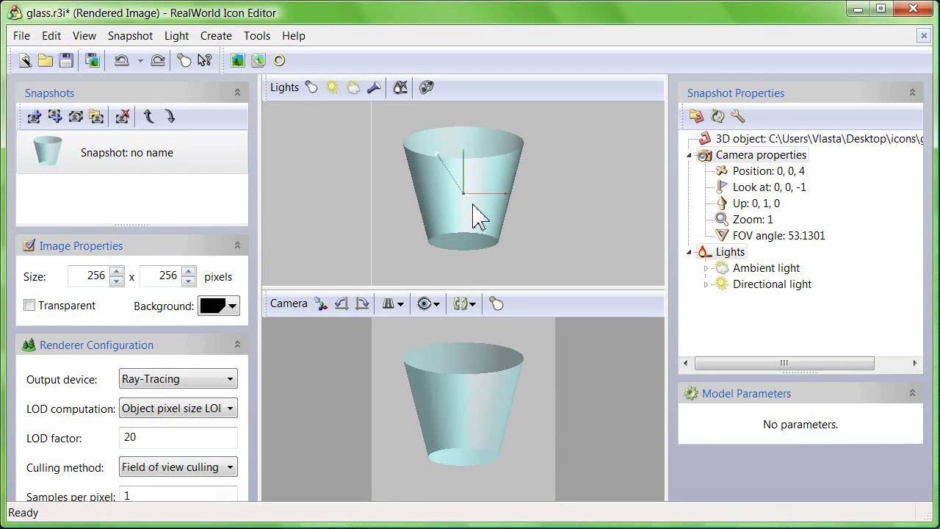
left_click_drag(438, 156, 432, 170)
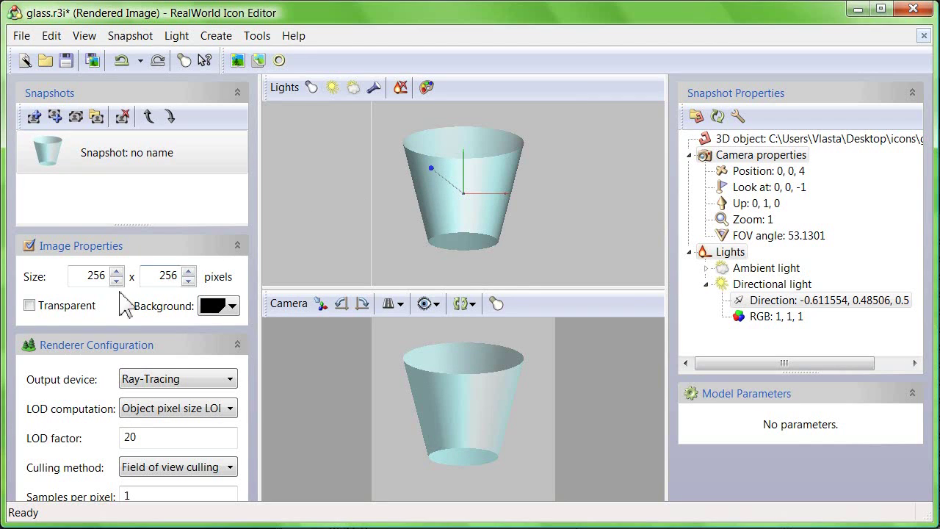
left_click(30, 306)
double_click(83, 280)
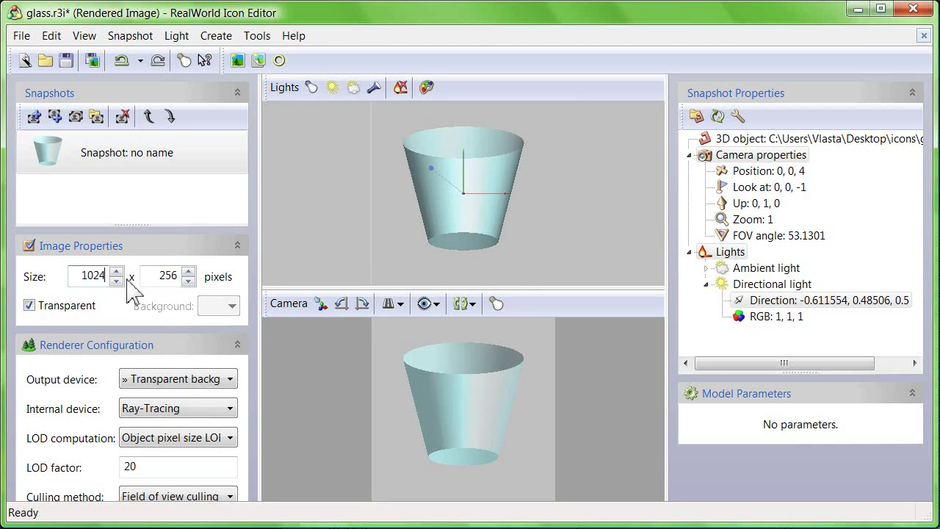
key("Tab")
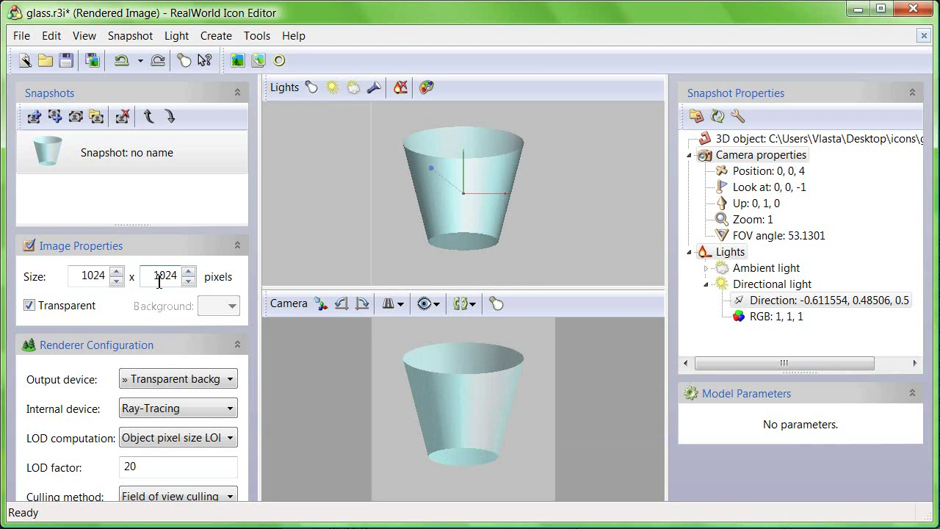
- Create a Windows icon from the snapshot, trimming empty borders to a centred square
left_click(280, 62)
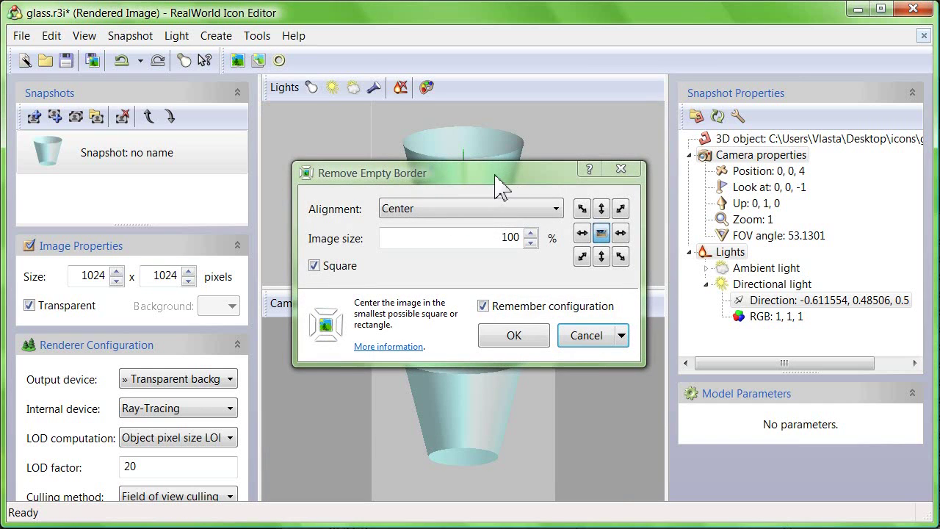
left_click(514, 336)
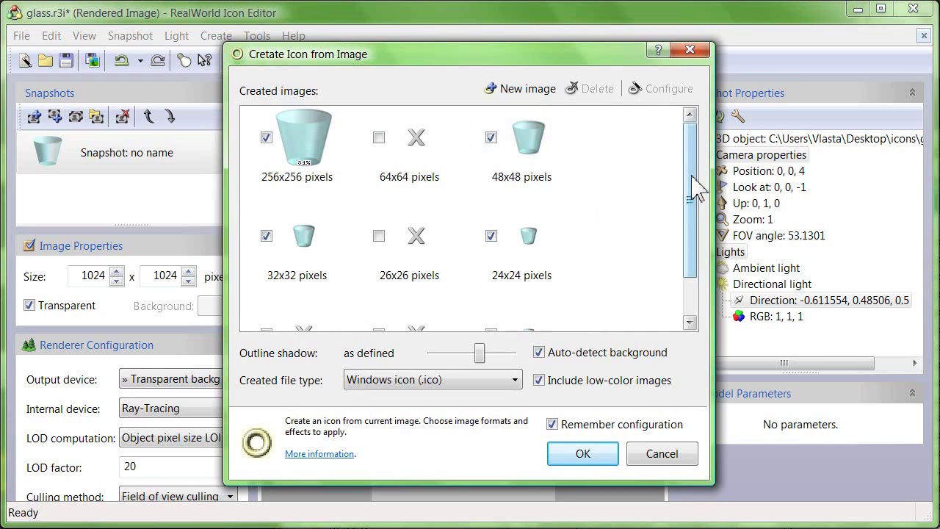
left_click_drag(690, 180, 676, 157)
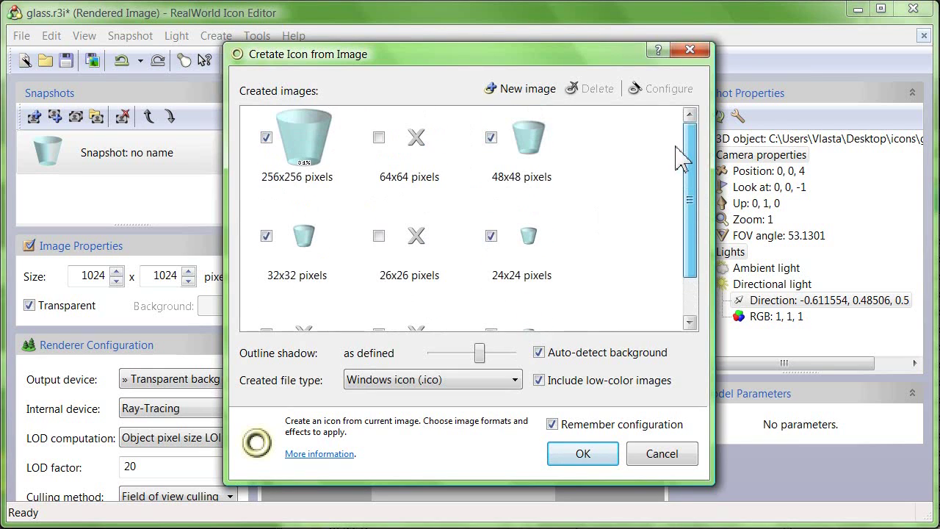
left_click(580, 454)
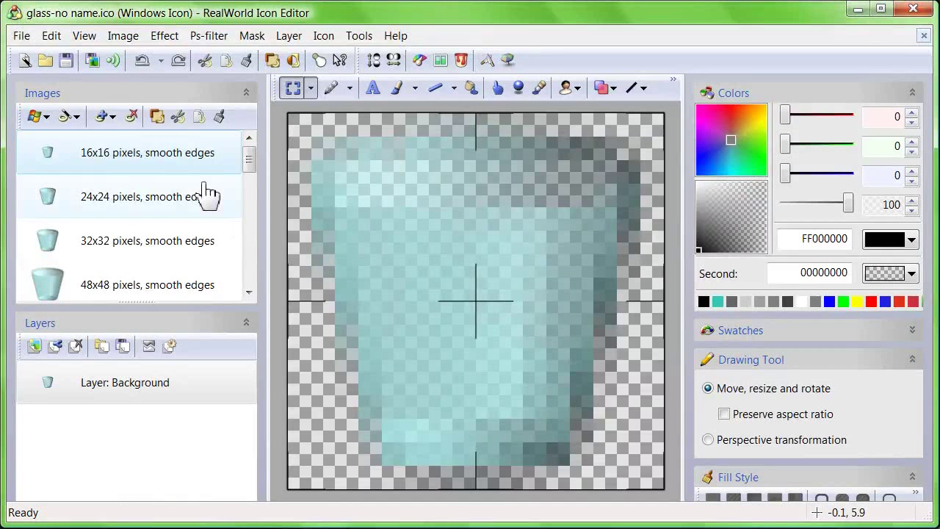
- Select the 256x256 glass image in the Images list and show its preview on white
left_click_drag(252, 156, 252, 199)
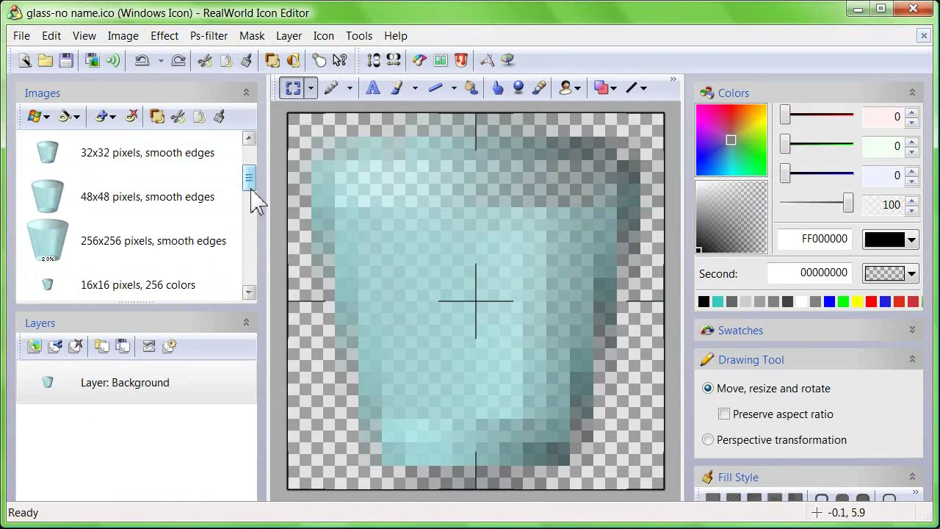
left_click(117, 207)
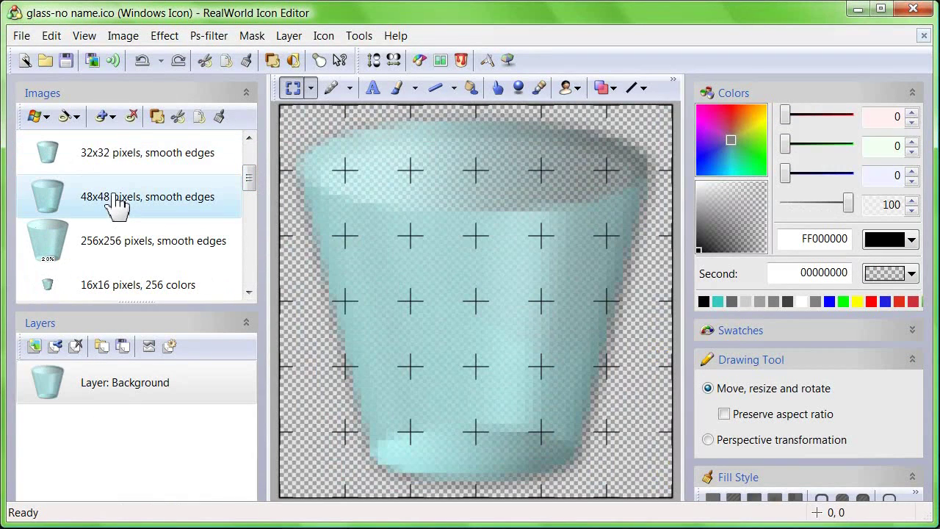
left_click(109, 249)
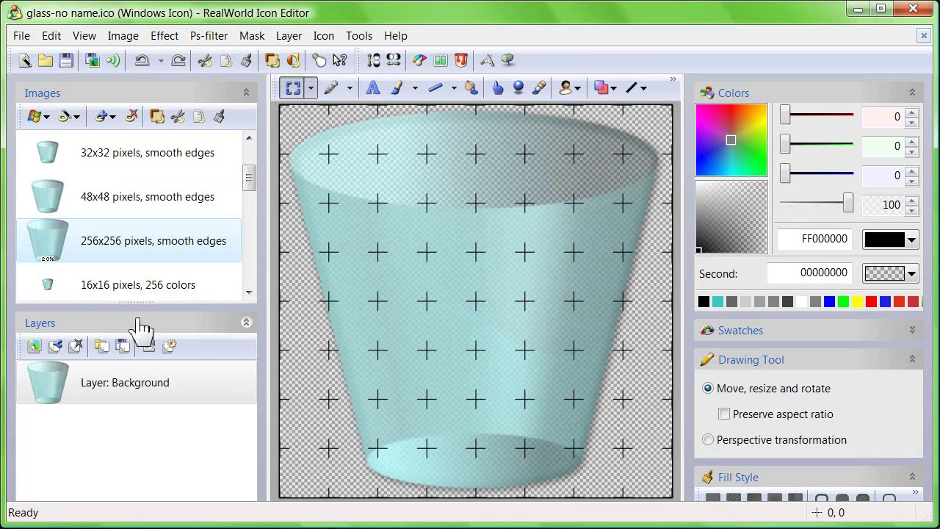
left_click(139, 331)
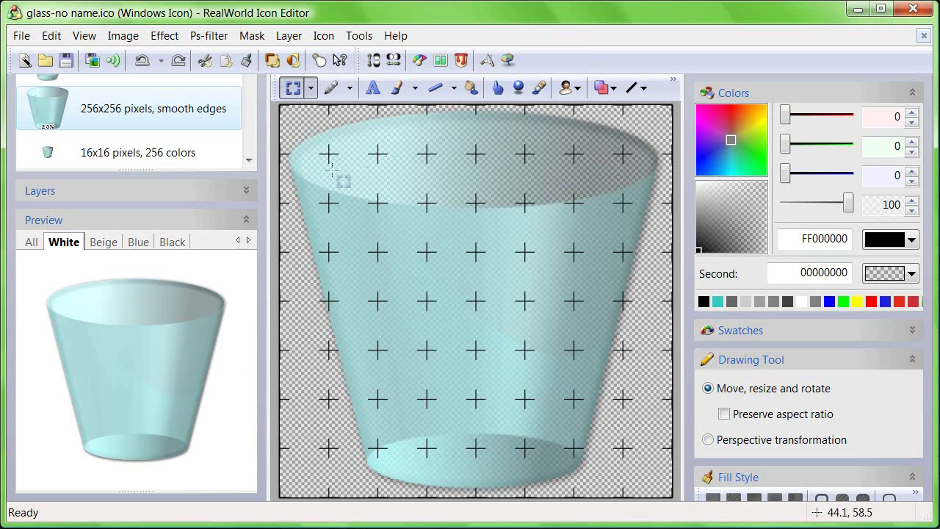
- Cast a soft projected shadow upward from the glass base and apply it
left_click(519, 87)
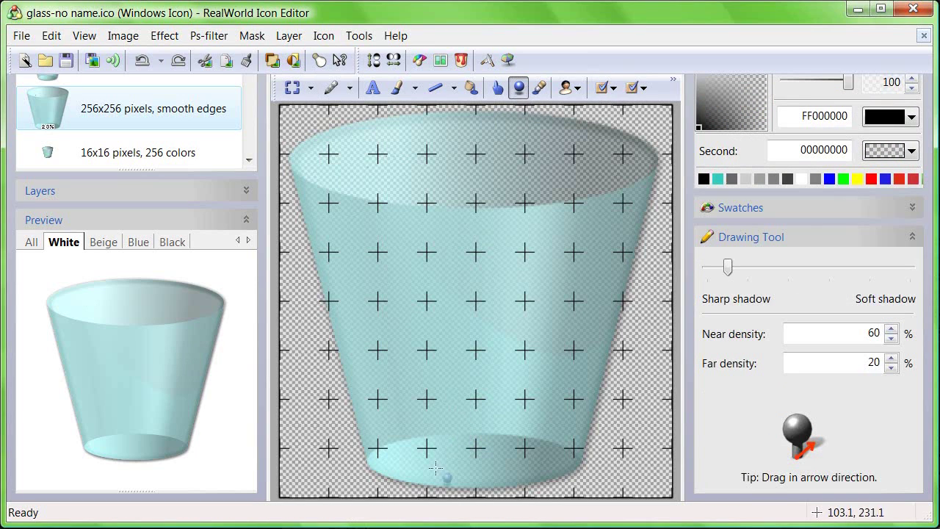
left_click_drag(439, 495, 497, 376)
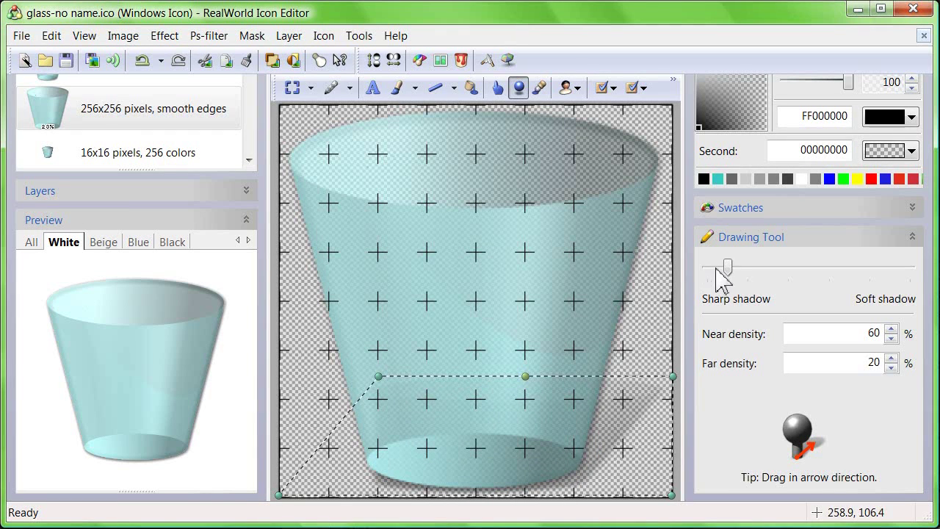
left_click_drag(744, 268, 909, 268)
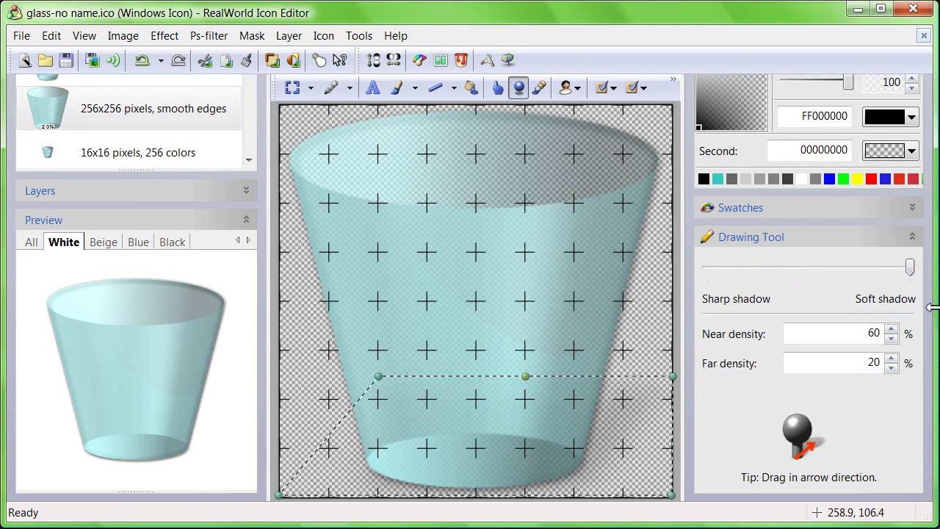
left_click_drag(536, 448, 531, 448)
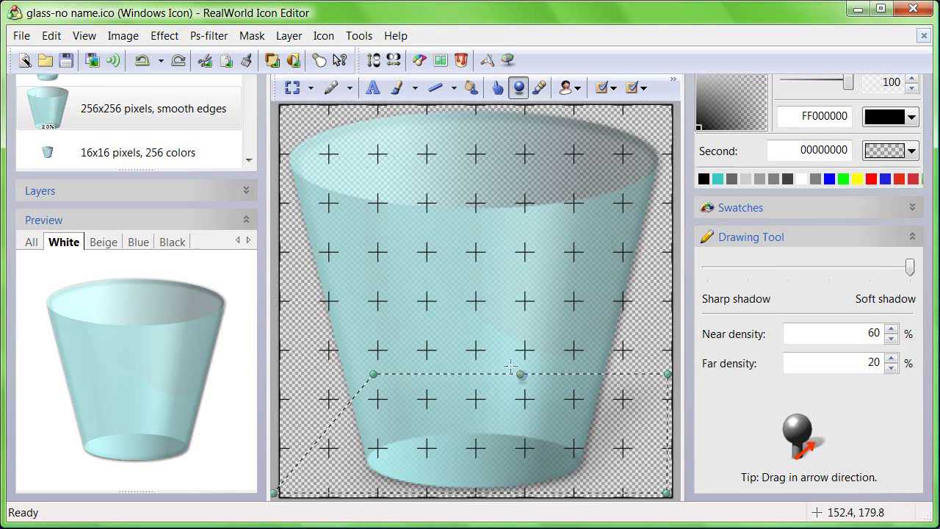
left_click_drag(511, 365, 437, 460)
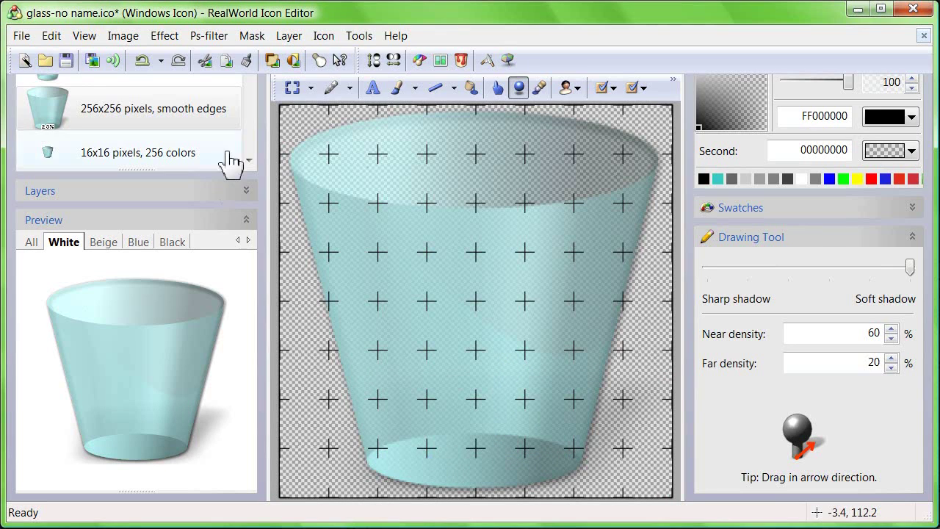
scroll(266, 103, "up", 4)
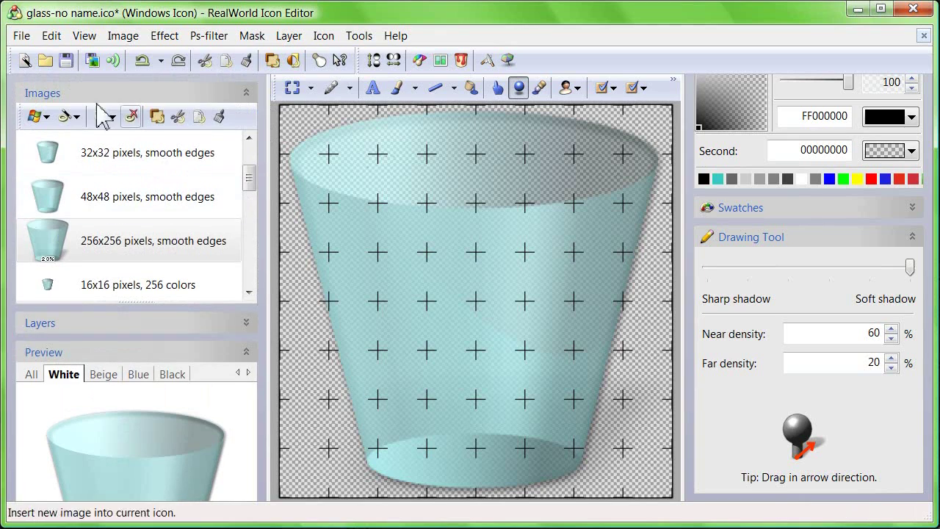